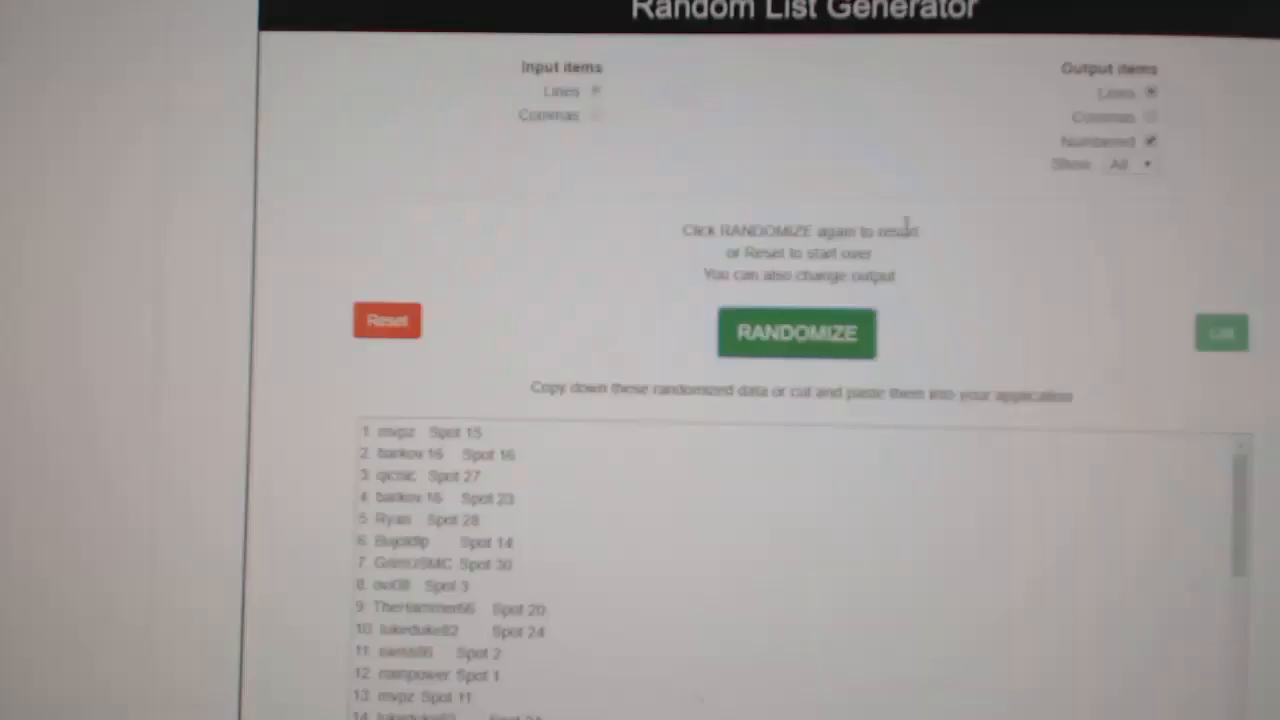
pyautogui.scroll(-5, 800, 560)
pyautogui.scroll(-5, 800, 560)
pyautogui.scroll(10, 800, 560)
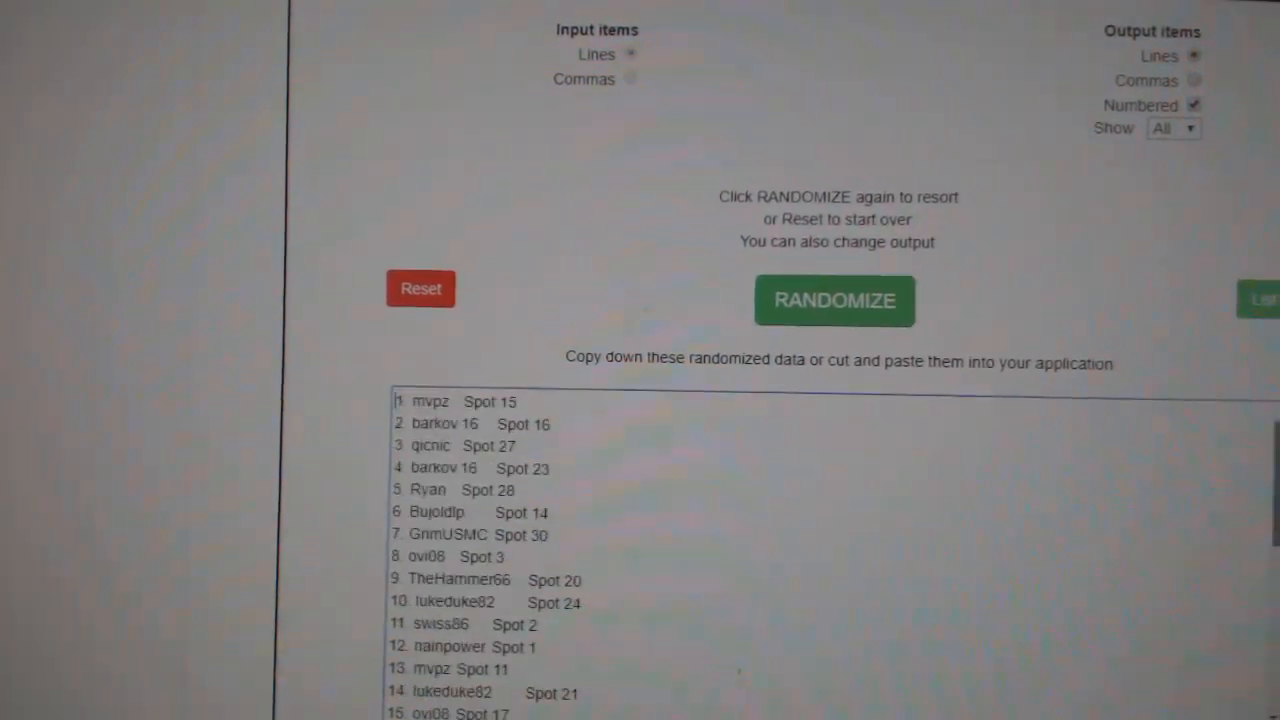
# Reset the randomizer to its start screen and switch to the store's product edit page
pyautogui.click(422, 286)
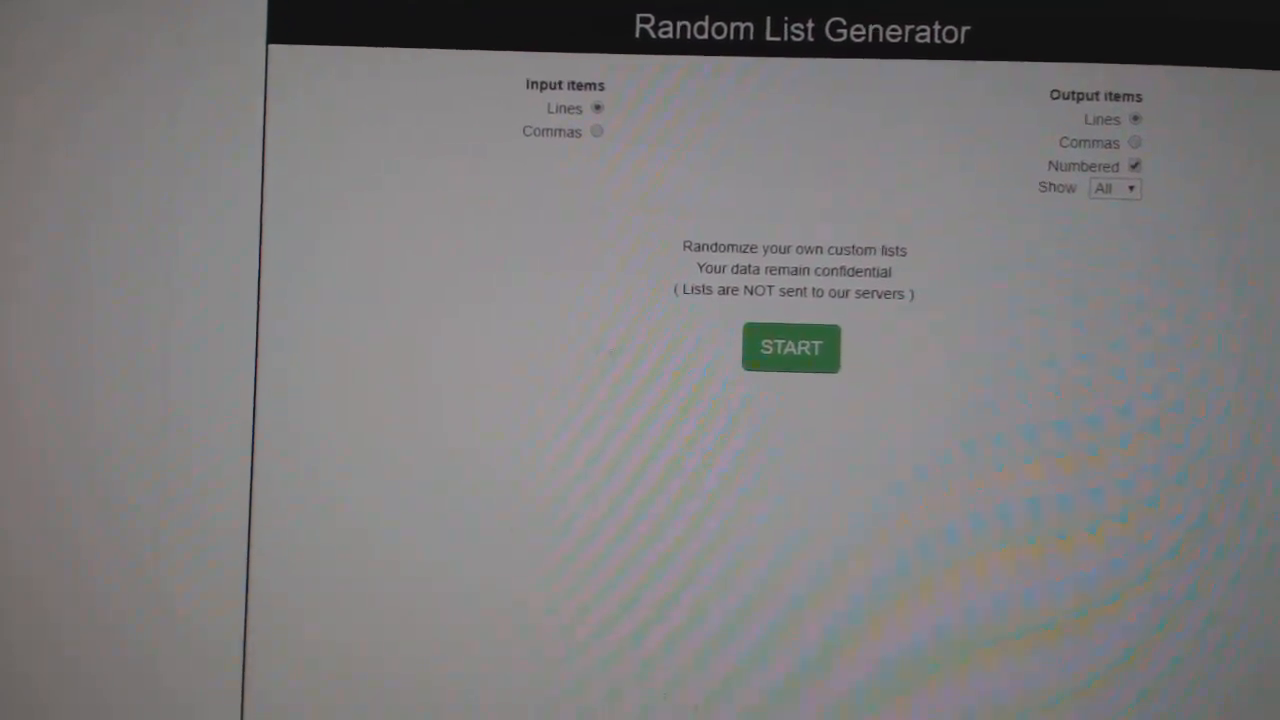
pyautogui.hotkey('ctrl', 'Tab')
pyautogui.scroll(-8, 740, 485)
pyautogui.scroll(-6, 740, 485)
pyautogui.scroll(-3, 575, 507)
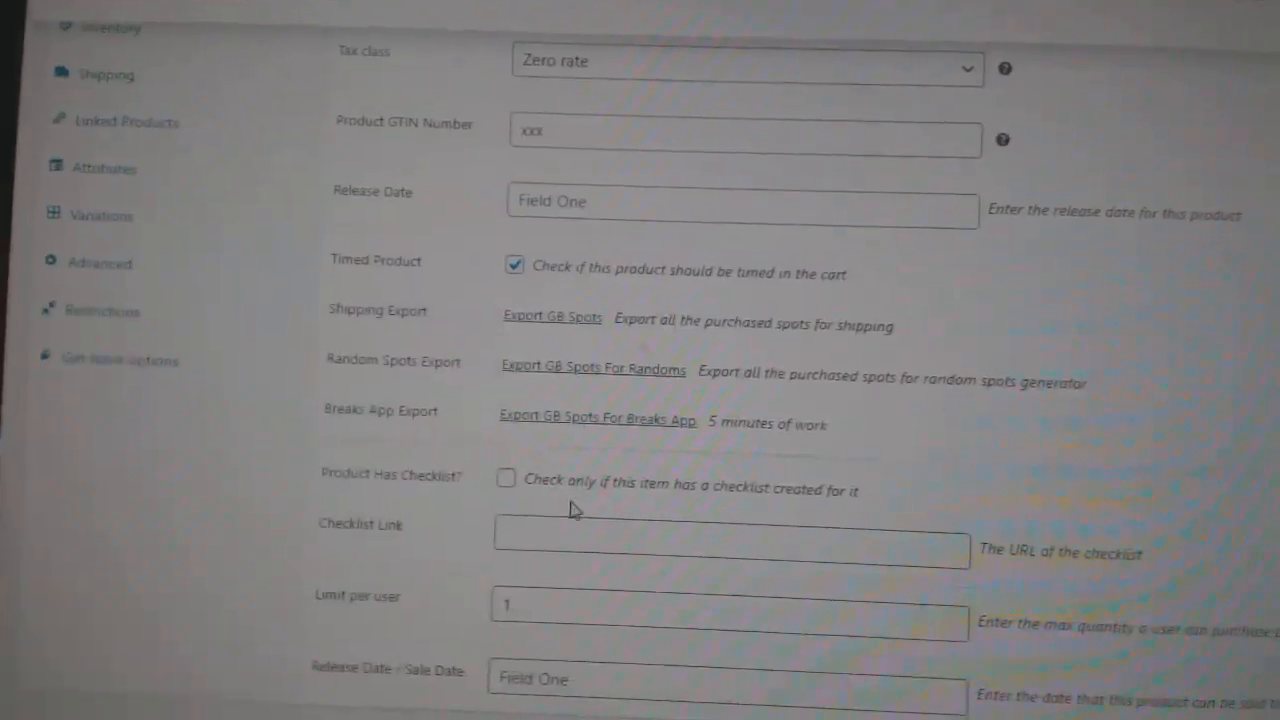
# Export the GB Spots For Randoms and copy the full list of buyer names with their spots
pyautogui.click(595, 366)
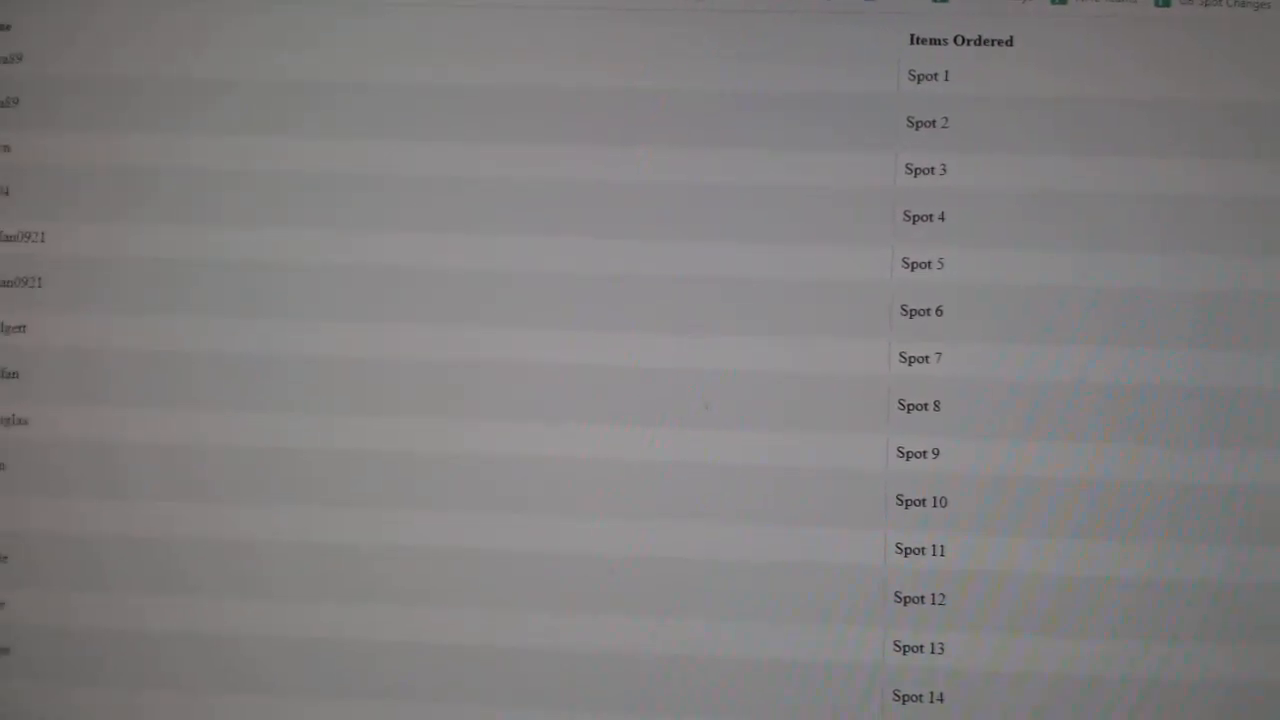
pyautogui.moveTo(155, 105); pyautogui.dragTo(860, 686)
pyautogui.rightClick(905, 680)
pyautogui.click(940, 690)
# Start a custom list in the randomizer and paste the copied names and spots into its input
pyautogui.hotkey('ctrl', 'Tab')
pyautogui.click(845, 412)
pyautogui.rightClick(734, 528)
pyautogui.click(749, 577)
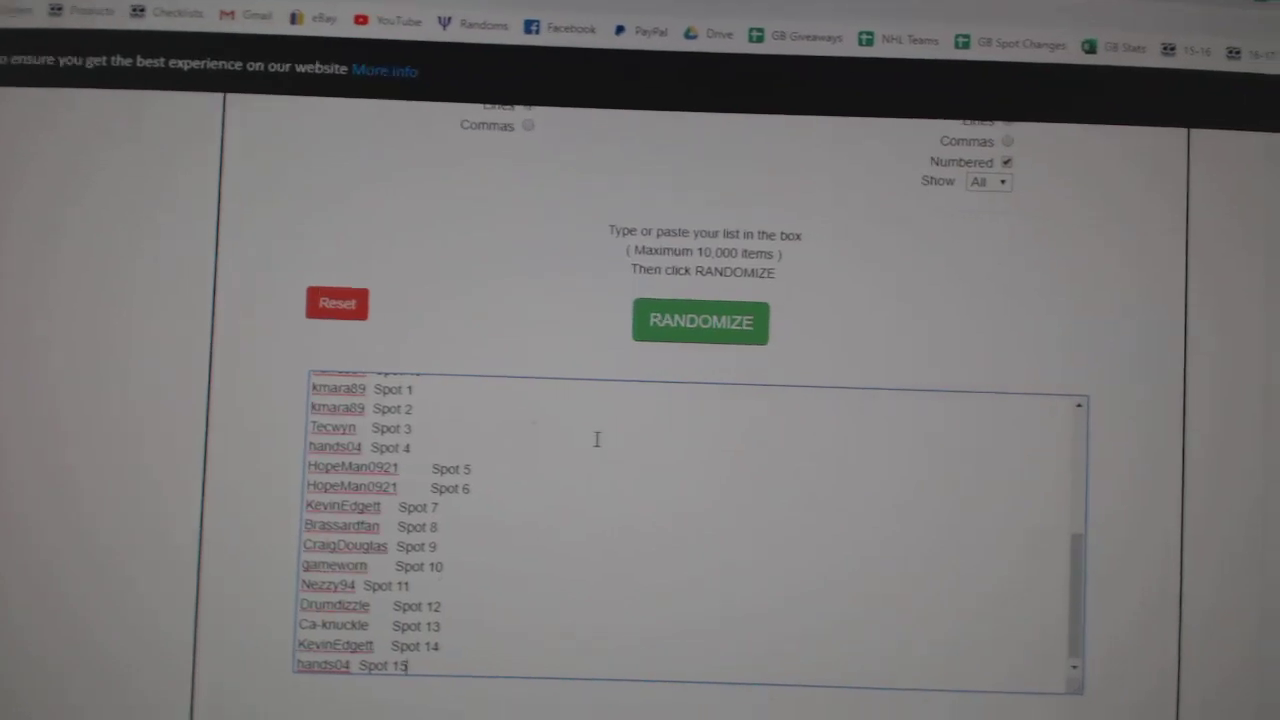
# Randomize the names-and-spots list twice and copy the shuffled output
pyautogui.click(719, 456)
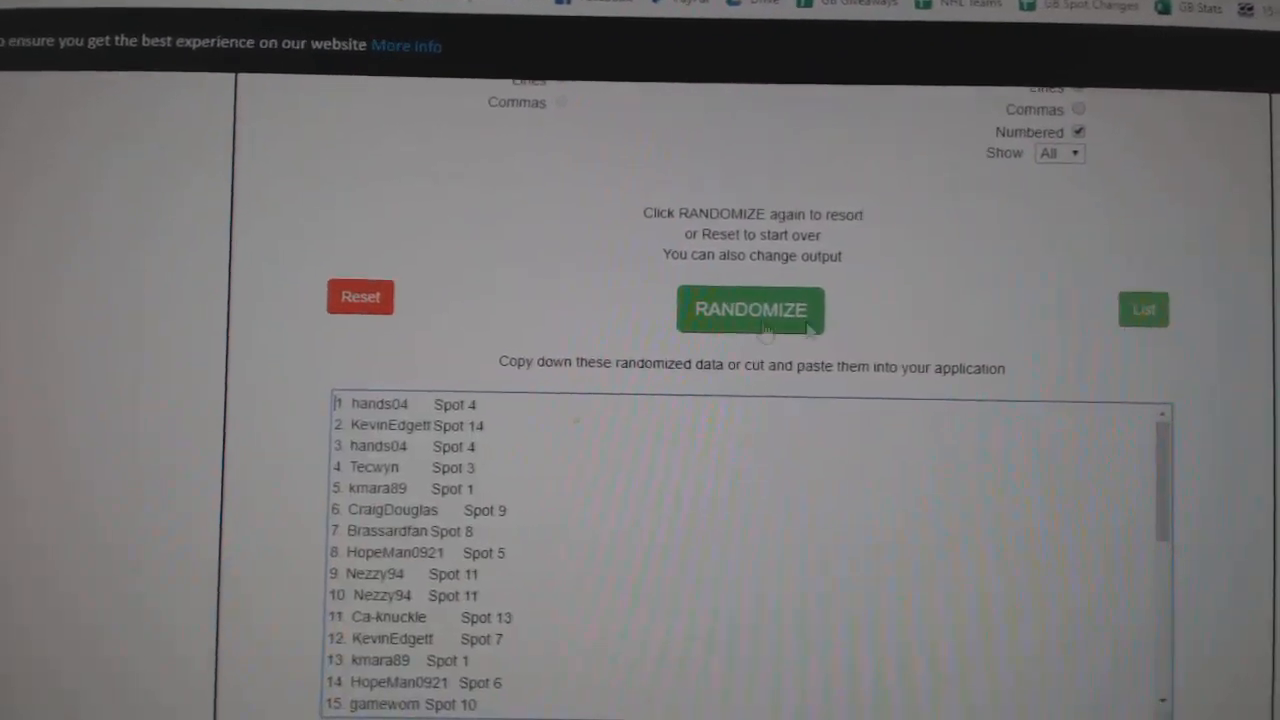
pyautogui.click(750, 309)
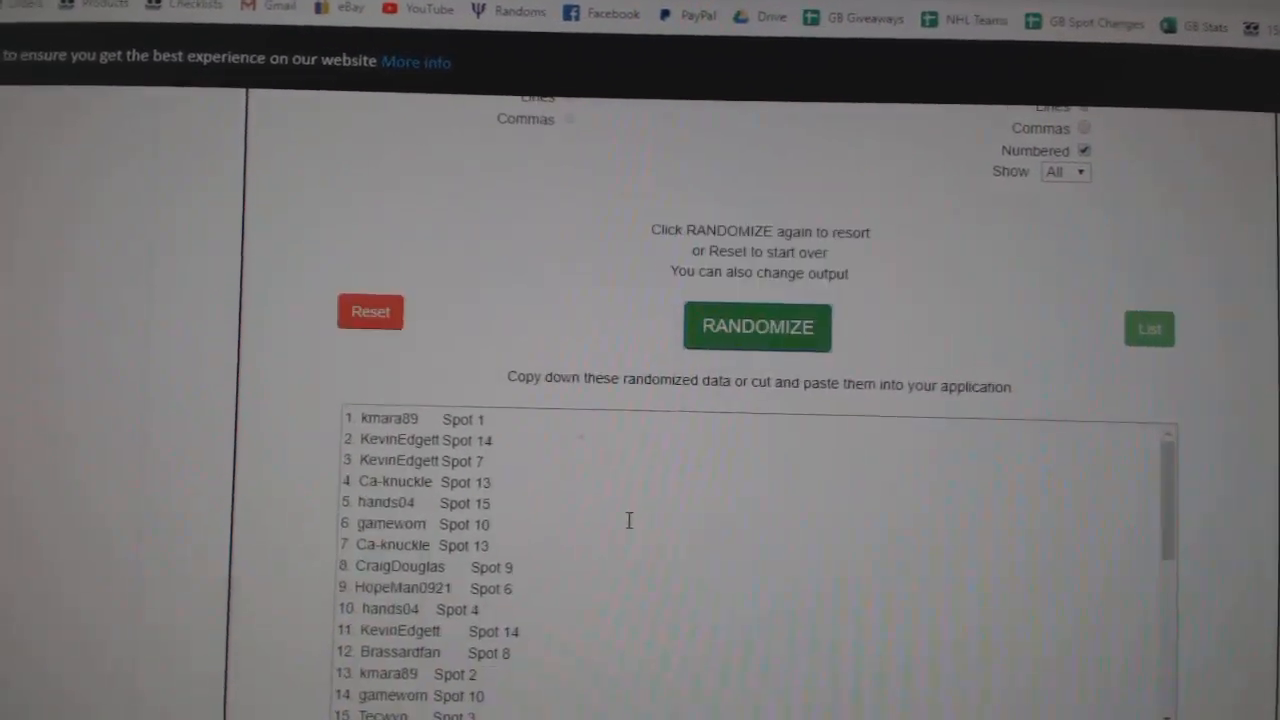
pyautogui.scroll(-5, 629, 520)
pyautogui.moveTo(549, 652); pyautogui.dragTo(371, 385)
pyautogui.rightClick(430, 480)
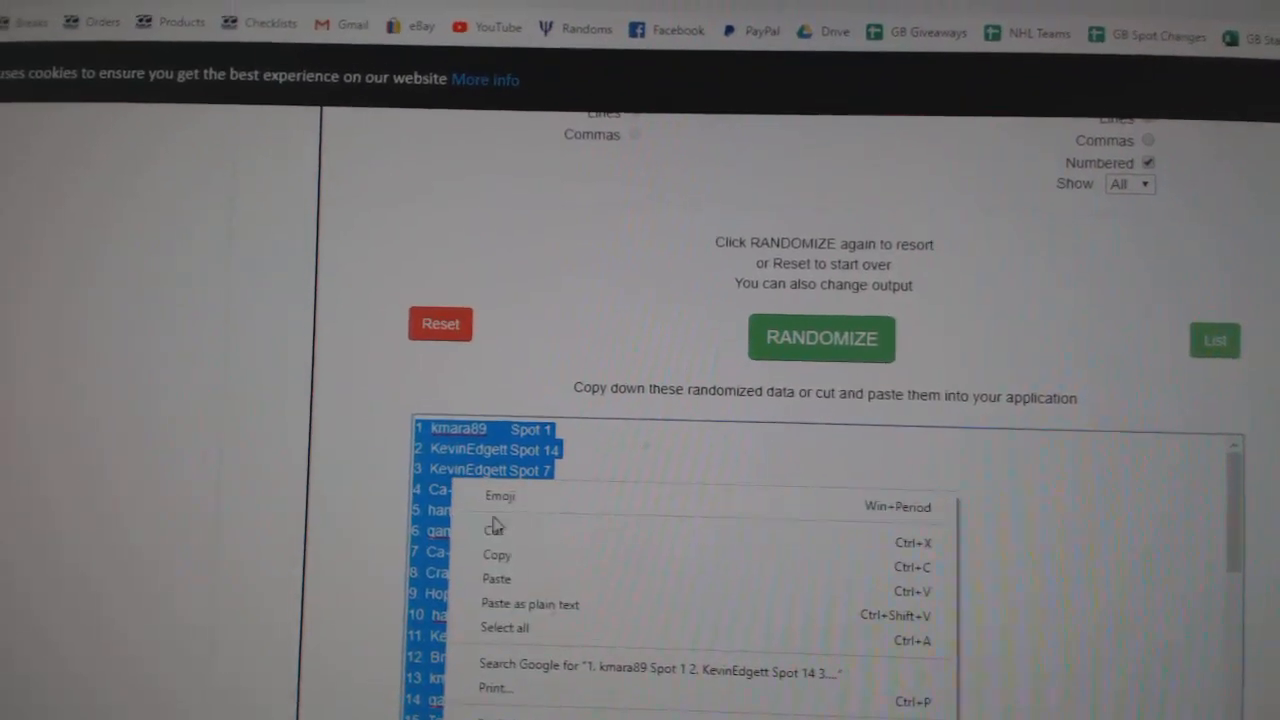
pyautogui.click(496, 554)
# Paste the shuffled names and spots into the CnC10992 sheet starting at A1
pyautogui.click(560, 12)
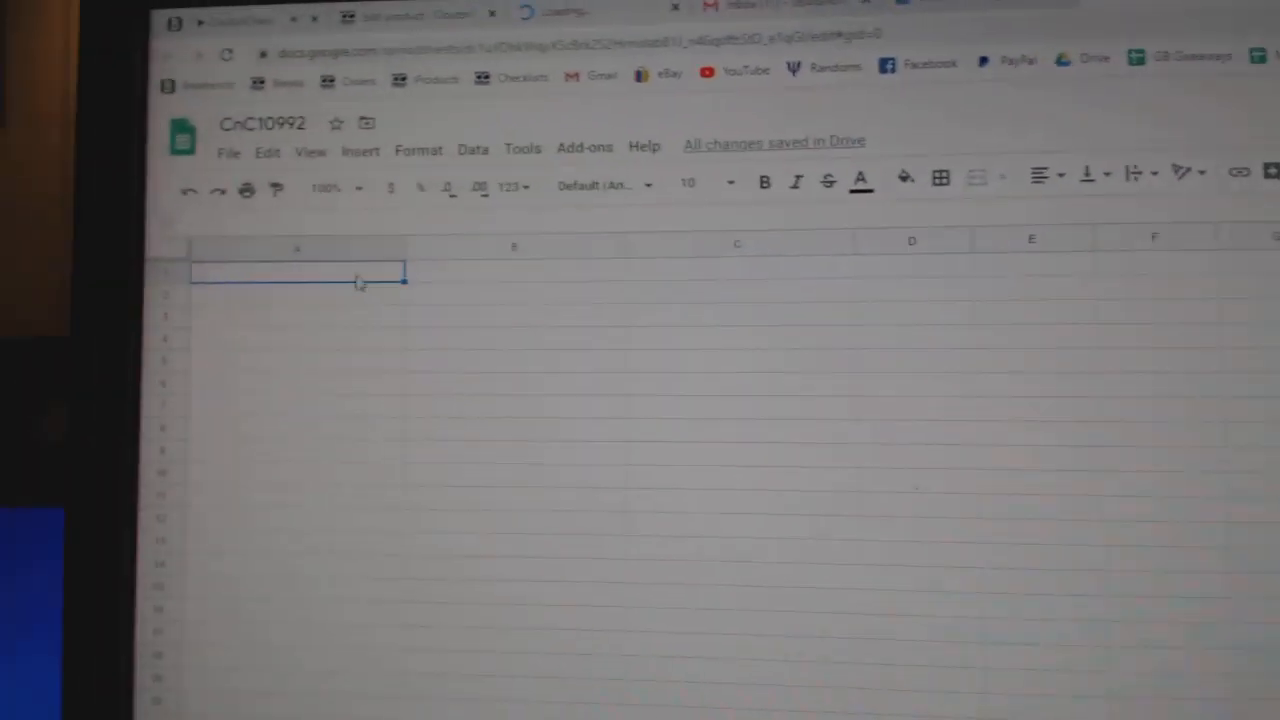
pyautogui.hotkey('ctrl', 'v')
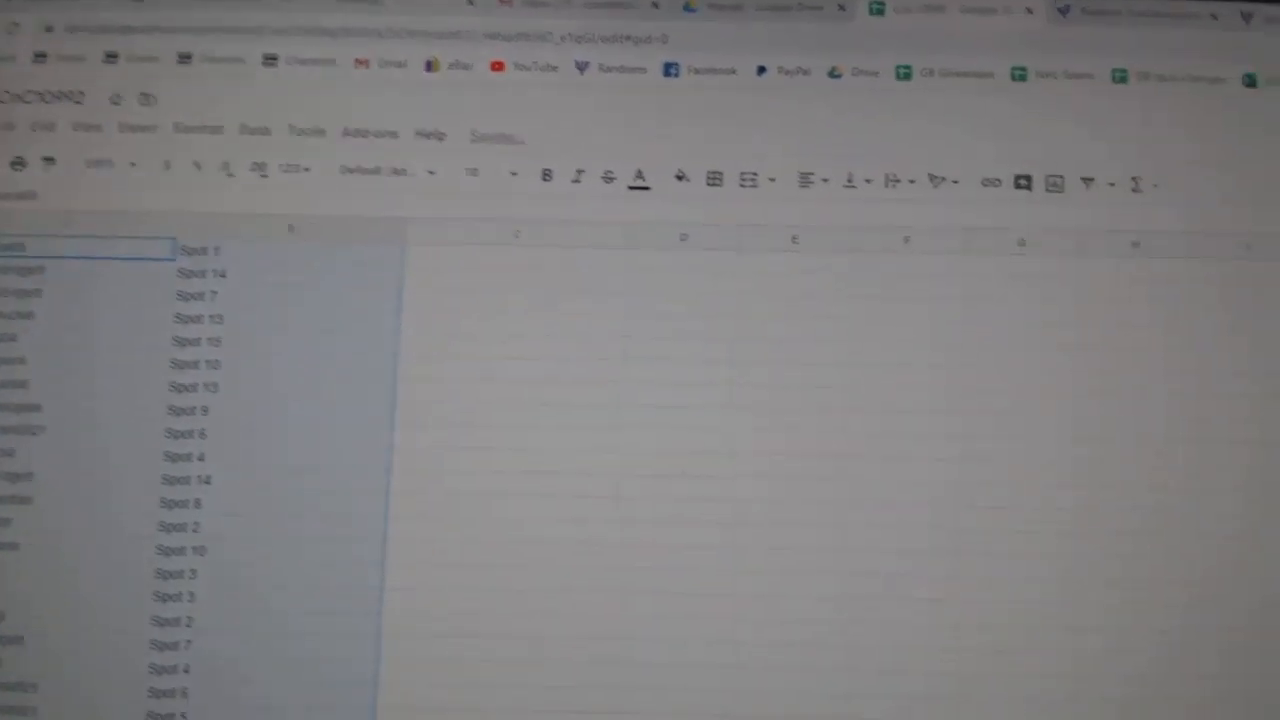
pyautogui.hotkey('ctrl', 'shift', 'Tab')
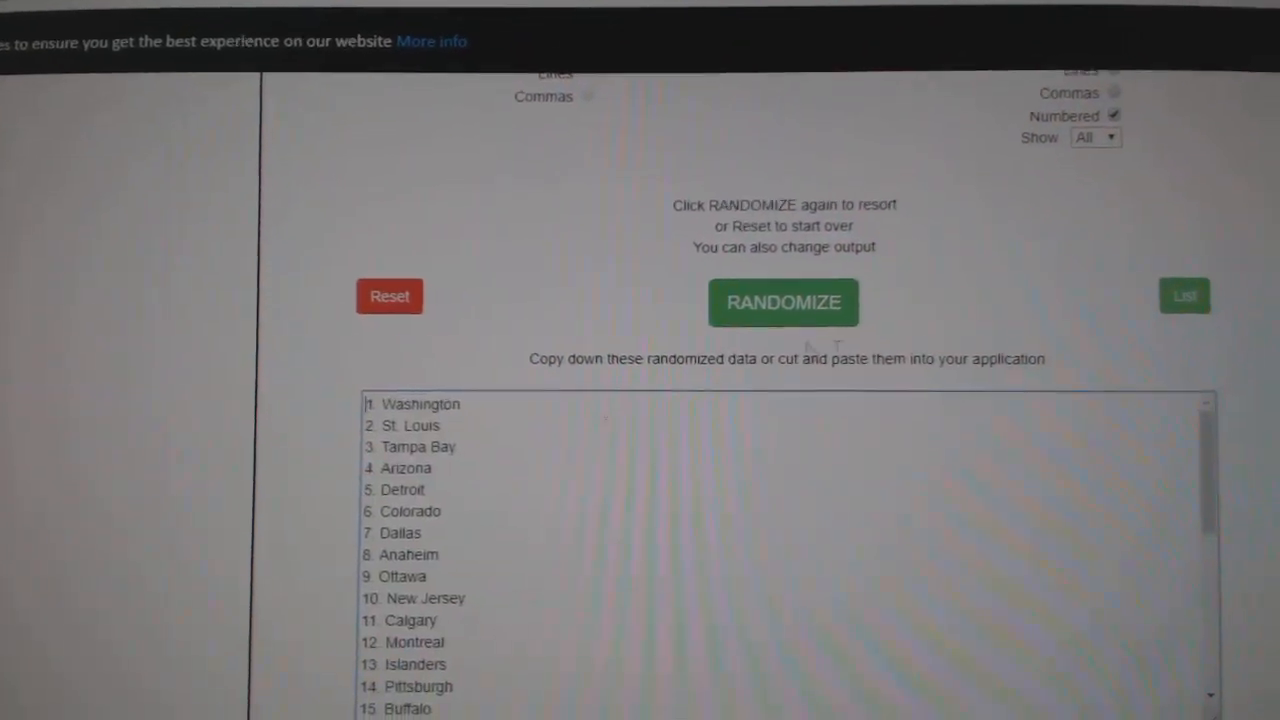
# Randomize the NHL team list and copy the shuffled teams for the spreadsheet
pyautogui.click(785, 300)
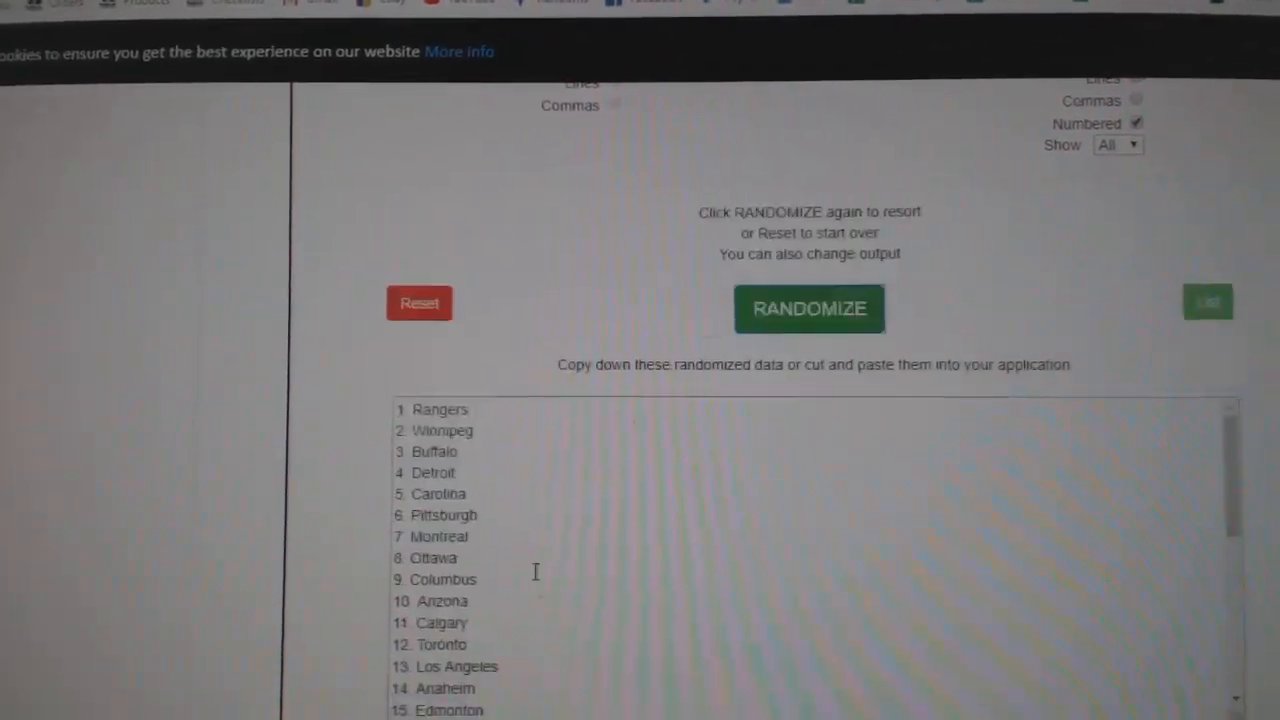
pyautogui.moveTo(499, 626); pyautogui.dragTo(390, 400)
pyautogui.rightClick(500, 430)
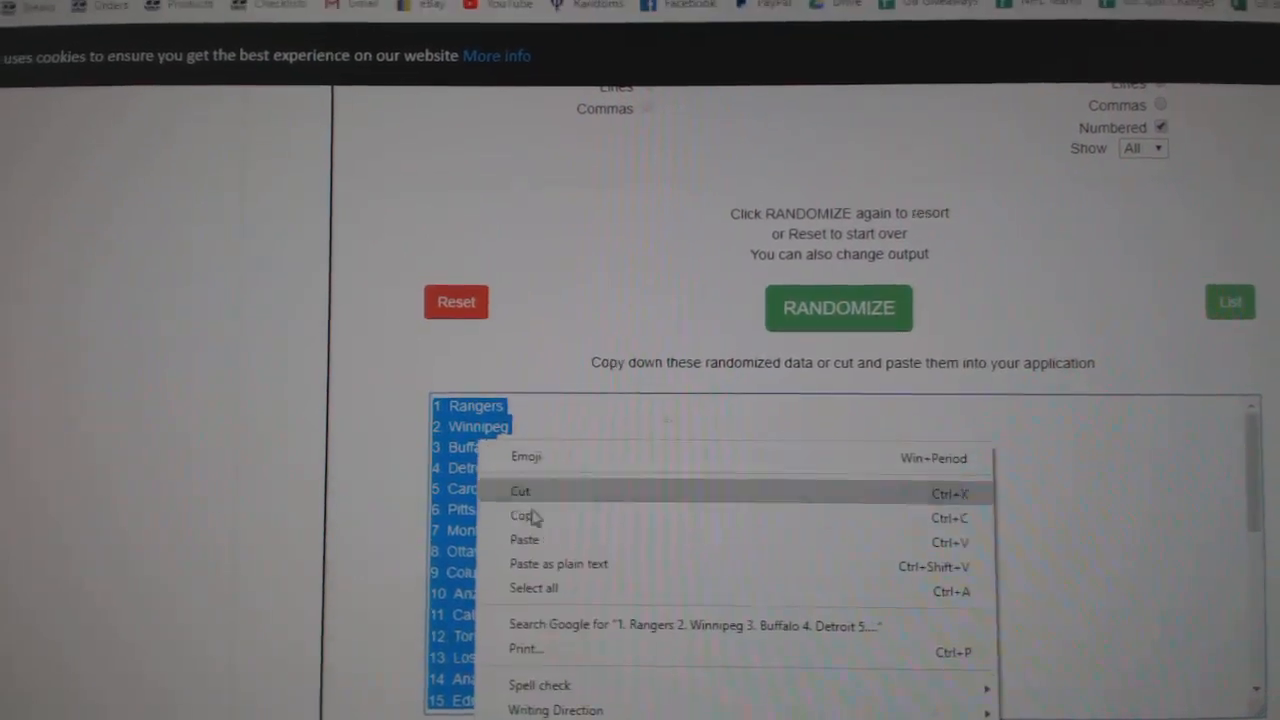
pyautogui.click(545, 517)
pyautogui.hotkey('ctrl', 'Tab')
# Paste the shuffled teams into column C from C1 and review the pairings down through row 11
pyautogui.click(598, 250)
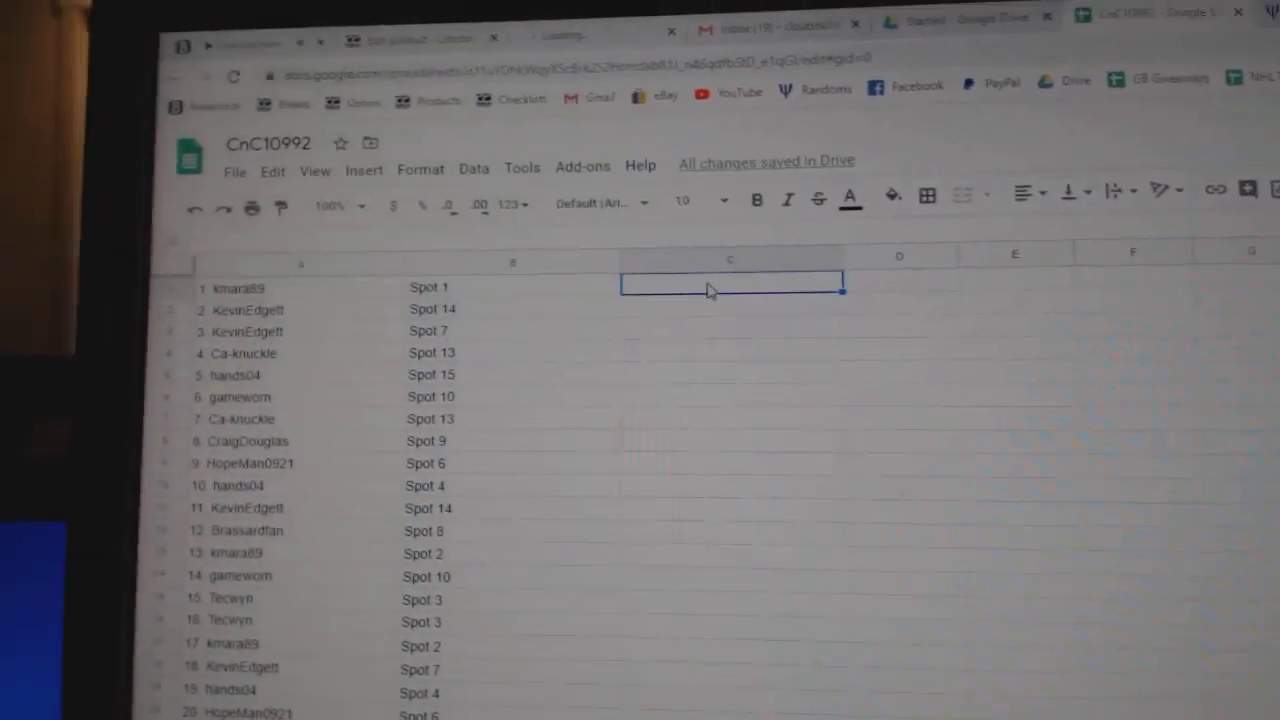
pyautogui.hotkey('ctrl', 'v')
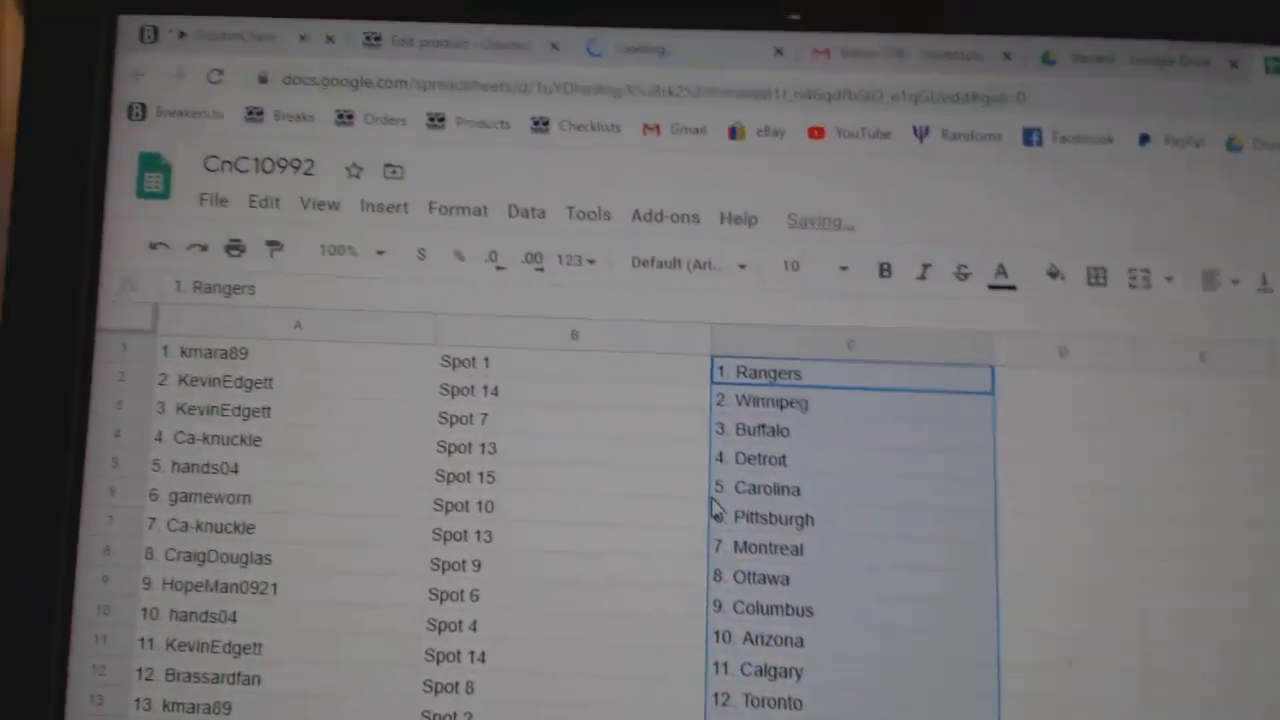
pyautogui.click(240, 342)
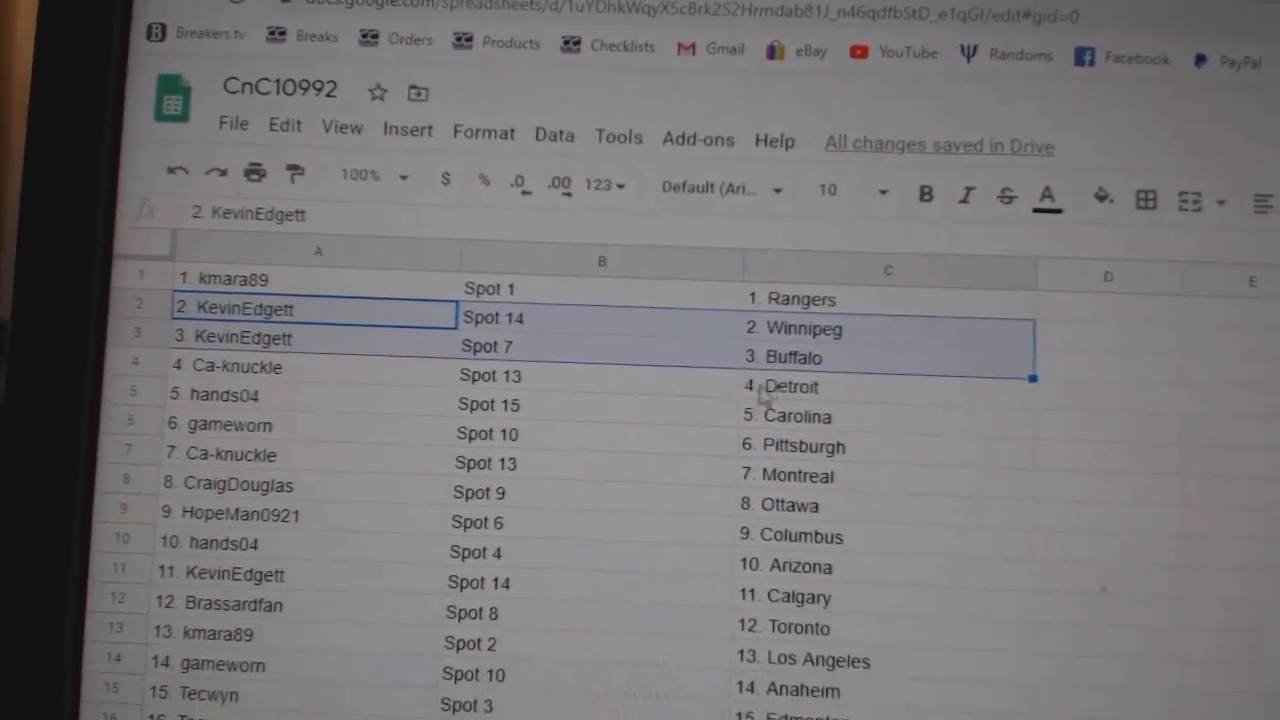
pyautogui.moveTo(300, 391); pyautogui.dragTo(837, 420)
pyautogui.moveTo(280, 414); pyautogui.dragTo(797, 452)
pyautogui.click(207, 433)
pyautogui.moveTo(205, 462); pyautogui.dragTo(808, 420)
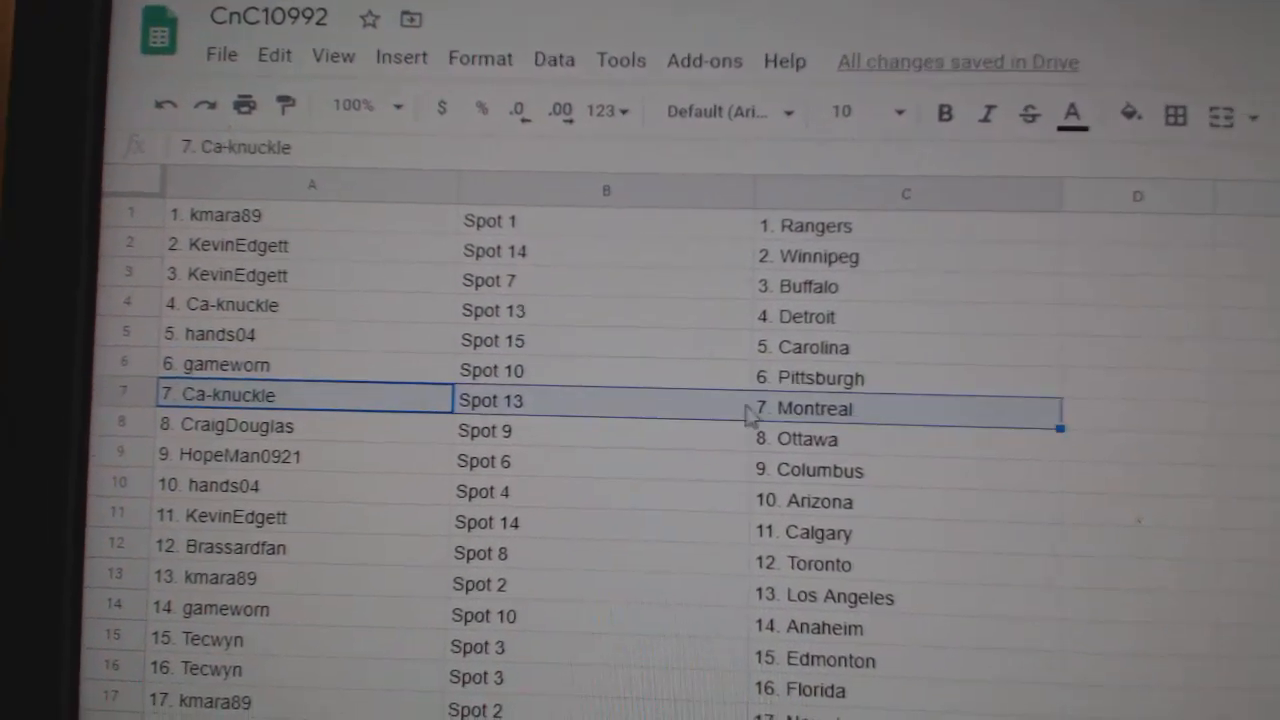
pyautogui.scroll(-1, 808, 420)
pyautogui.click(250, 350)
pyautogui.moveTo(262, 378); pyautogui.dragTo(800, 390)
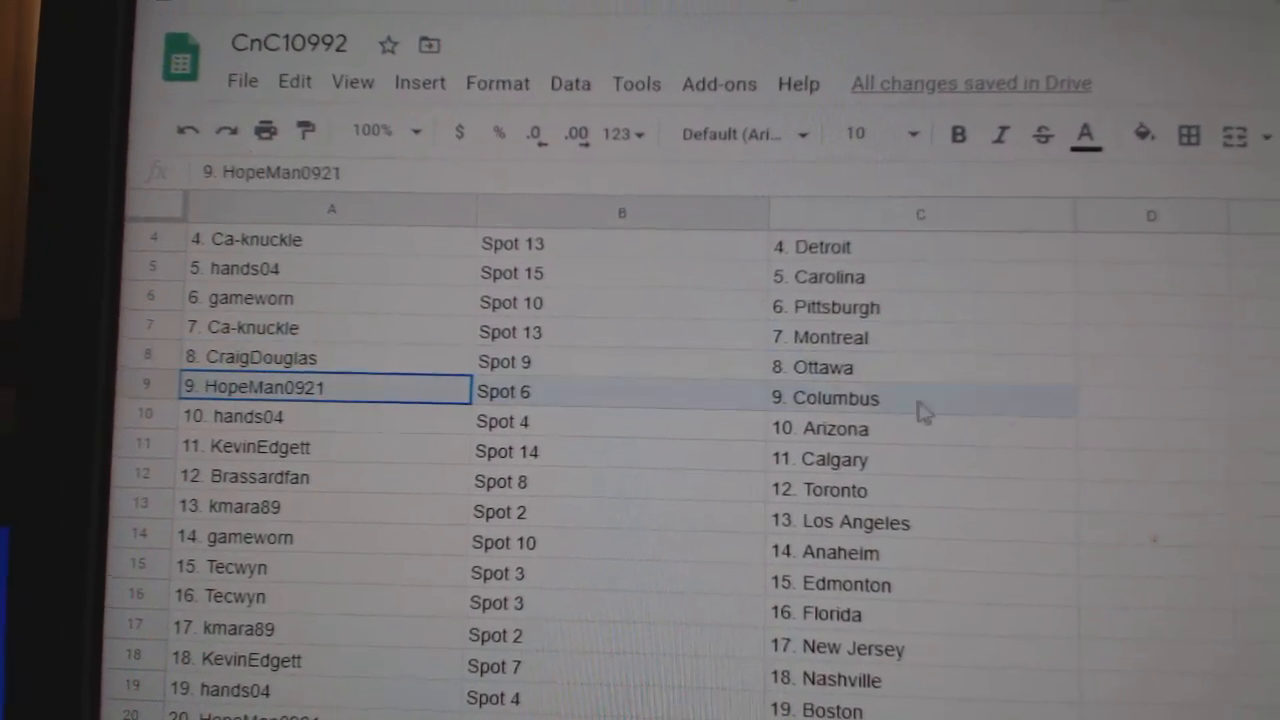
pyautogui.click(420, 440)
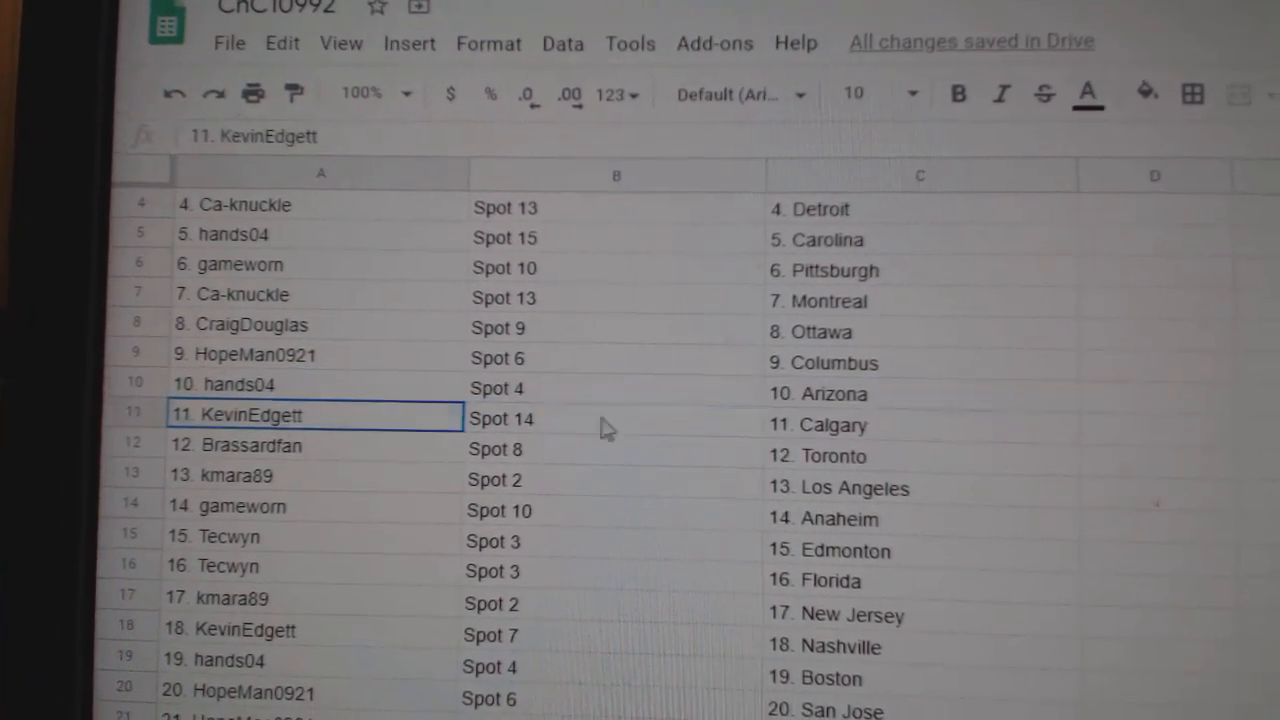
pyautogui.moveTo(238, 450); pyautogui.dragTo(830, 458)
pyautogui.scroll(-1, 500, 450)
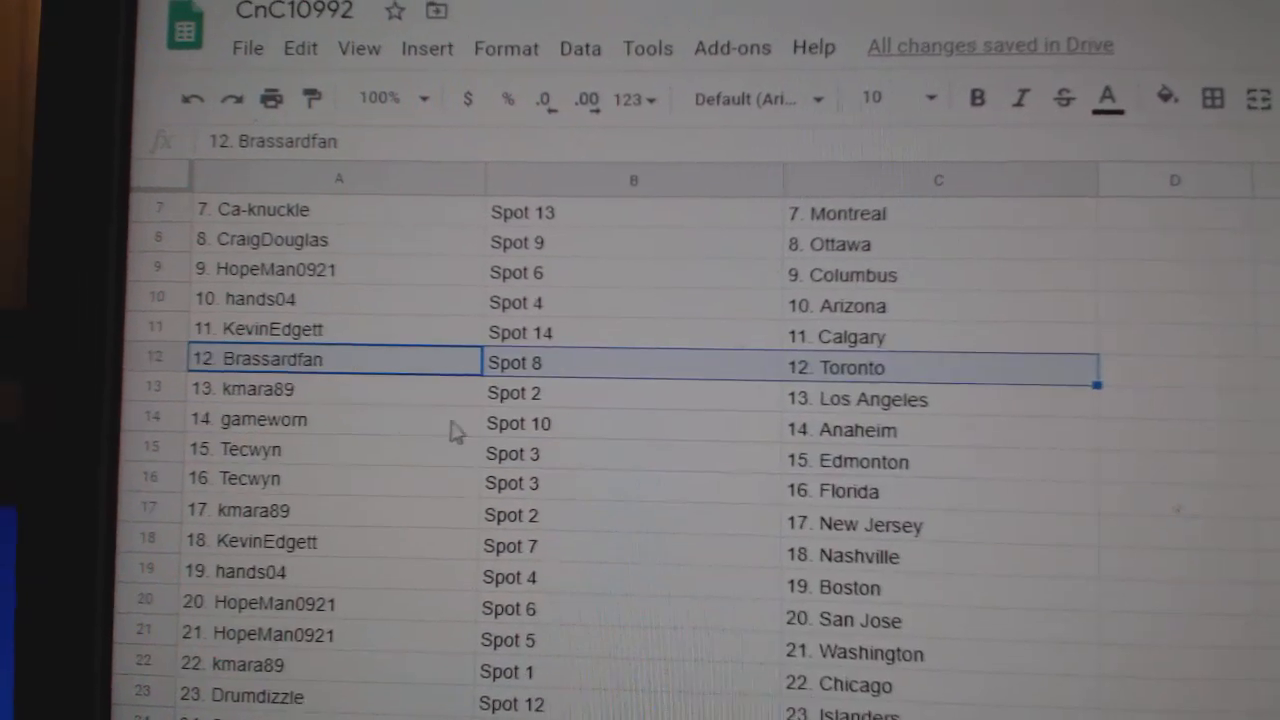
# Review the remaining row pairings from row 14 (Anaheim) through row 30 (Tampa Bay)
pyautogui.click(302, 430)
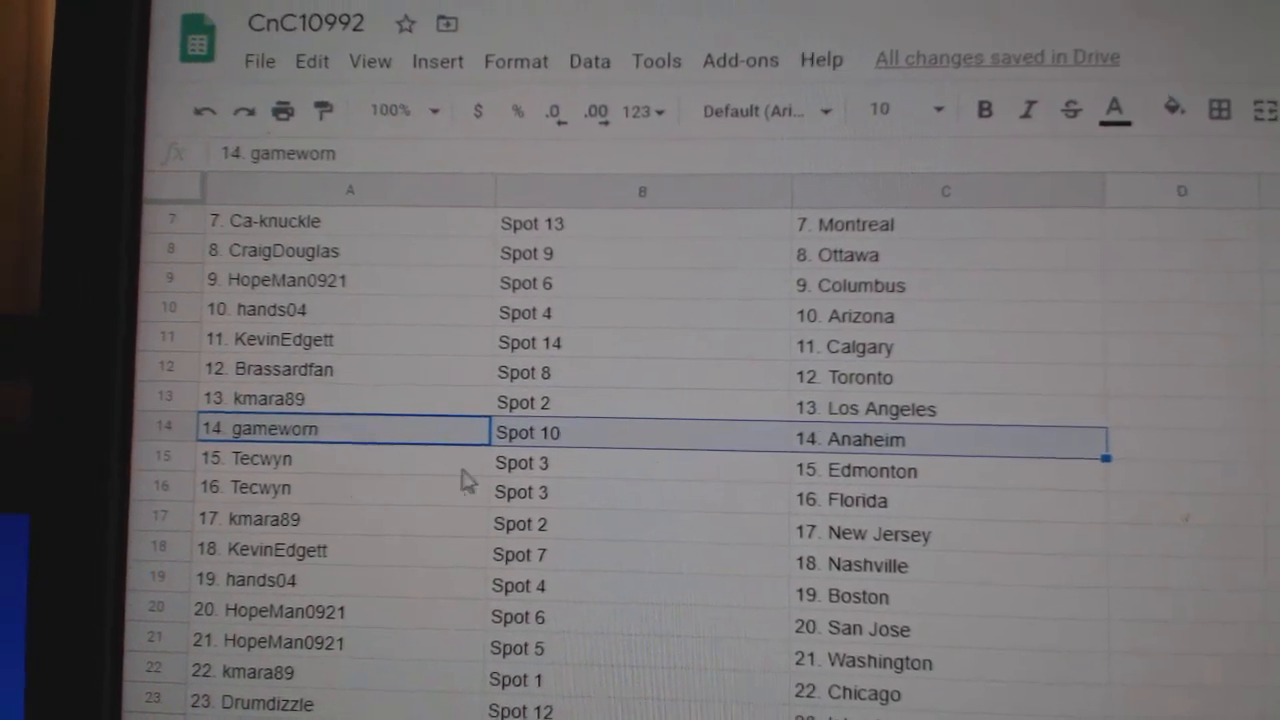
pyautogui.scroll(-1, 302, 482)
pyautogui.moveTo(302, 482); pyautogui.dragTo(1046, 498)
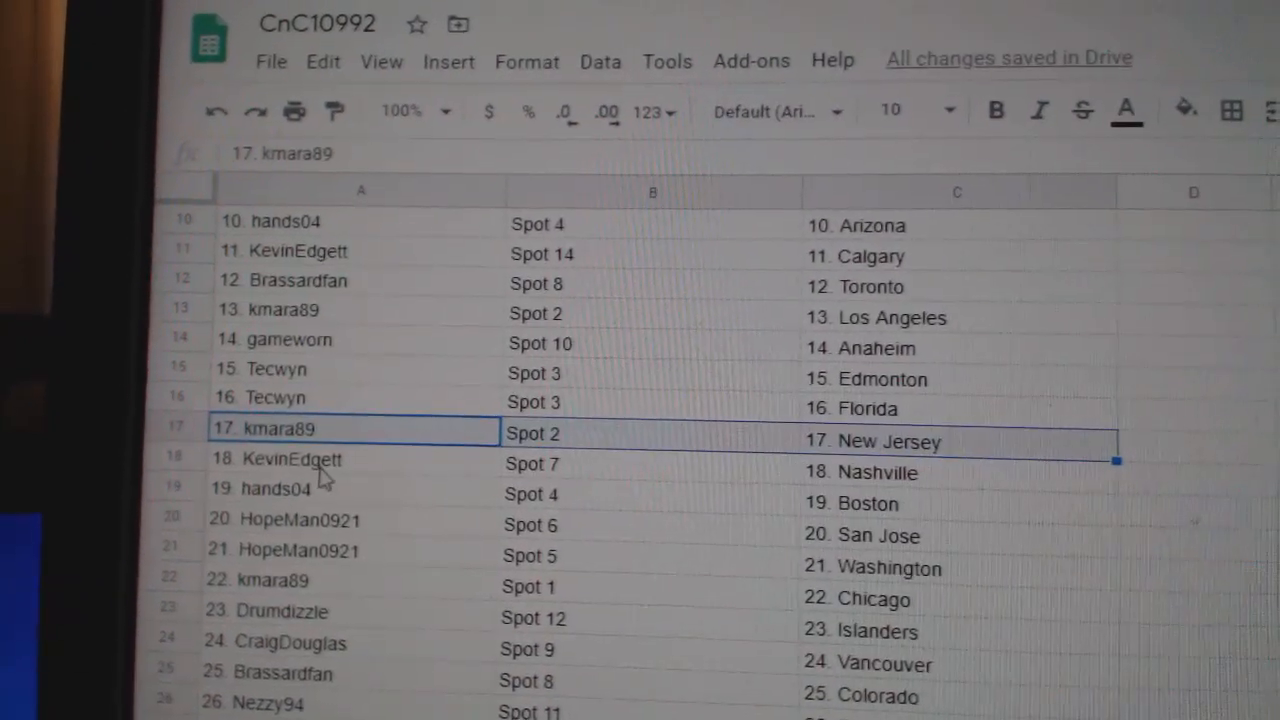
pyautogui.moveTo(892, 492); pyautogui.dragTo(880, 478)
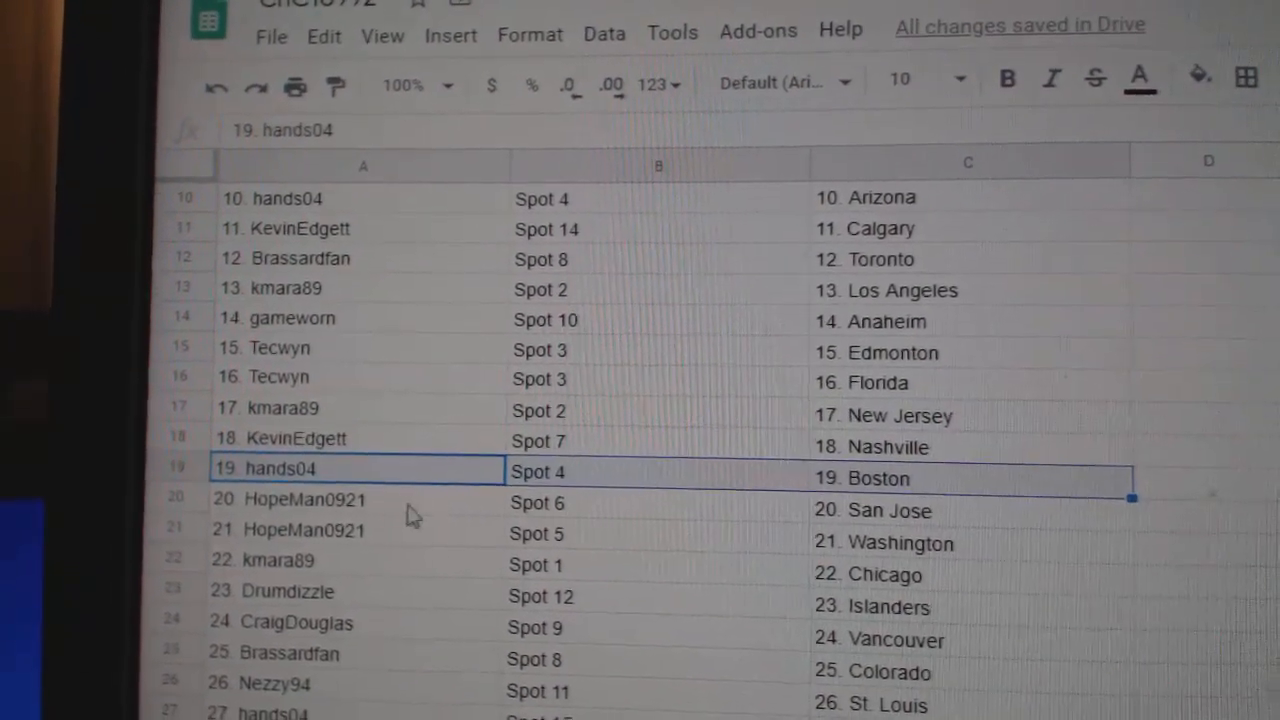
pyautogui.moveTo(300, 502); pyautogui.dragTo(1010, 546)
pyautogui.scroll(-1, 1130, 540)
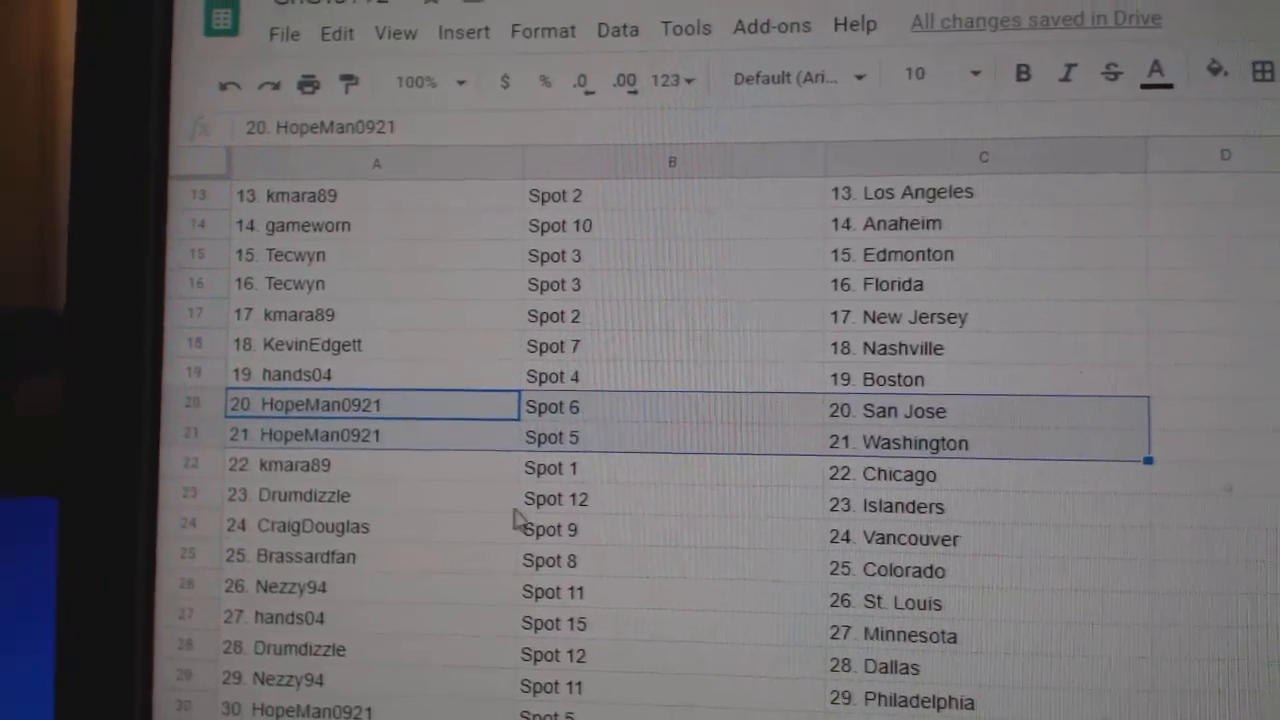
pyautogui.keyDown('shift'); pyautogui.click(830, 500); pyautogui.keyUp('shift')
pyautogui.keyDown('shift'); pyautogui.click(900, 535); pyautogui.keyUp('shift')
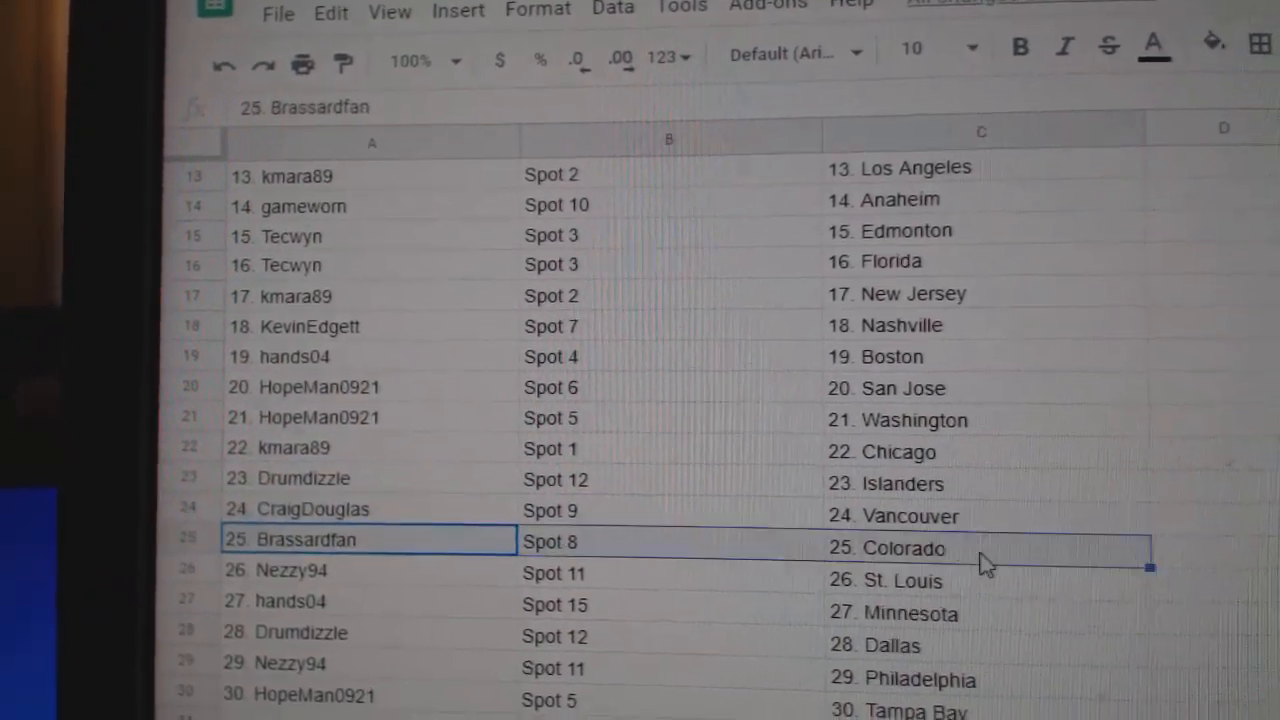
pyautogui.keyDown('shift'); pyautogui.click(985, 555); pyautogui.keyUp('shift')
pyautogui.scroll(-1, 900, 550)
pyautogui.click(320, 487)
pyautogui.keyDown('shift'); pyautogui.click(930, 500); pyautogui.keyUp('shift')
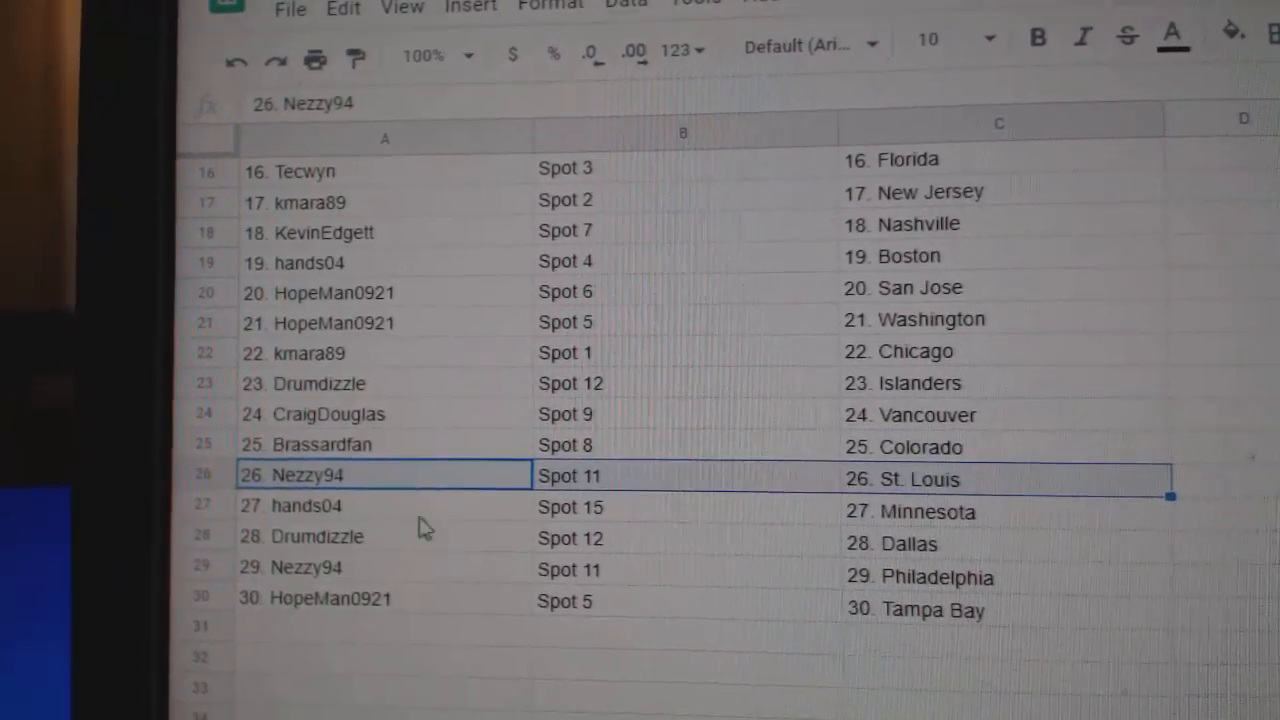
pyautogui.keyDown('shift'); pyautogui.click(900, 540); pyautogui.keyUp('shift')
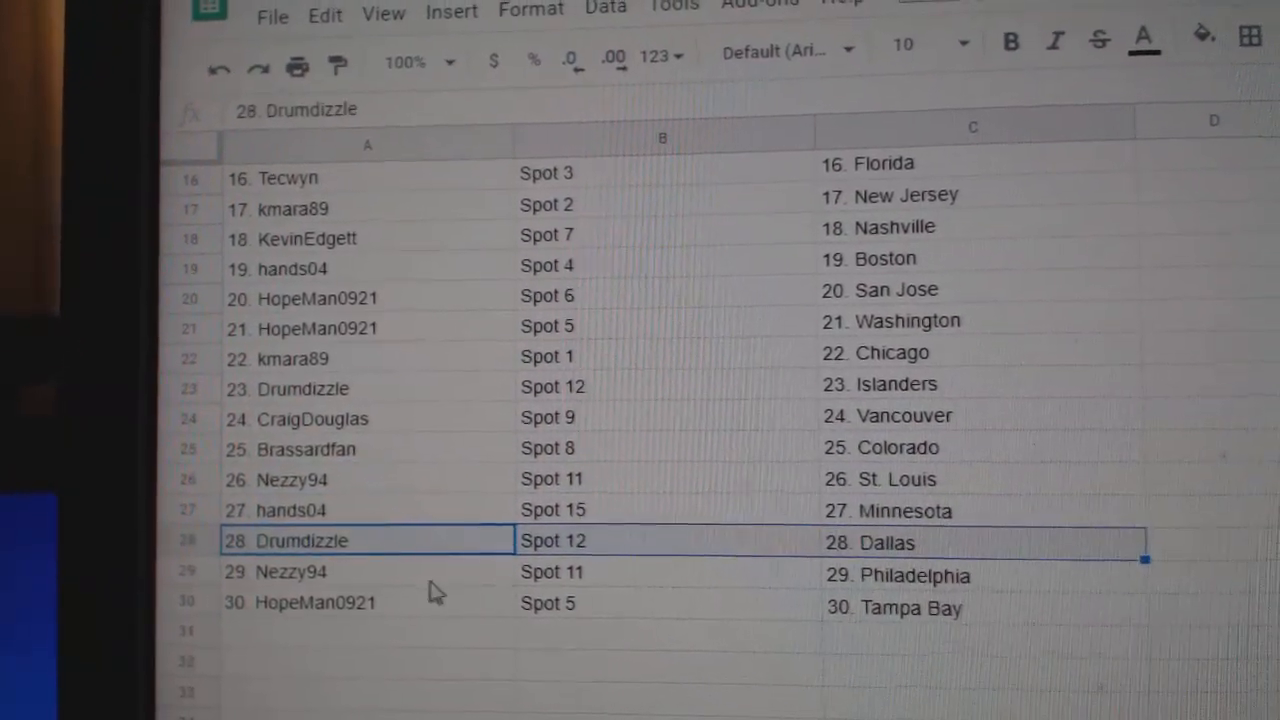
pyautogui.click(310, 600)
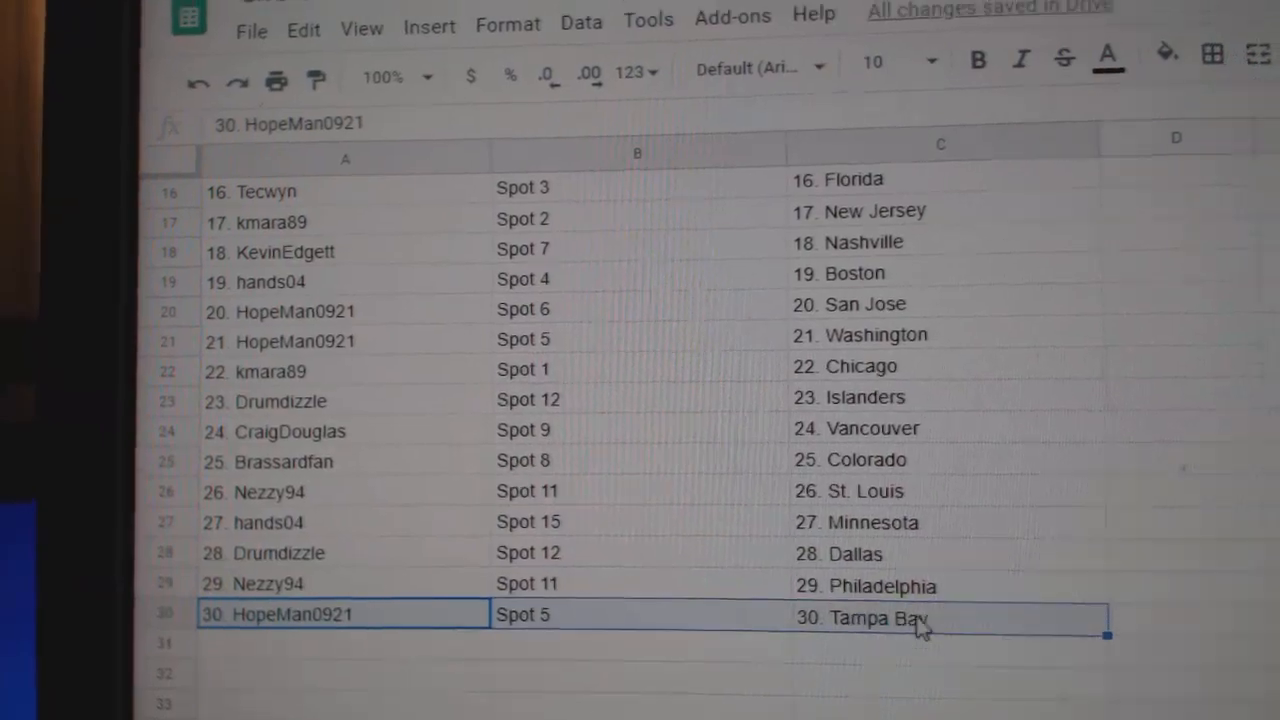